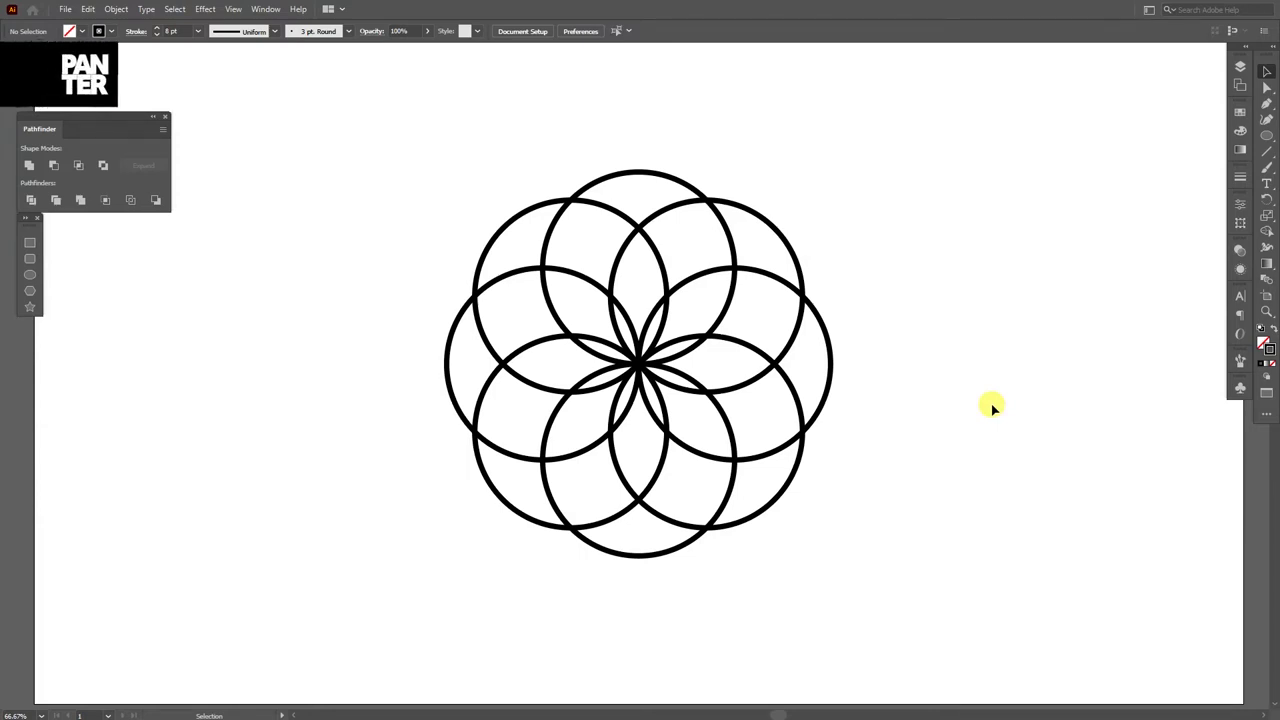
Zoom to 100% and select the eight-circle flower group
{"action": "key", "text": "ctrl+1"}
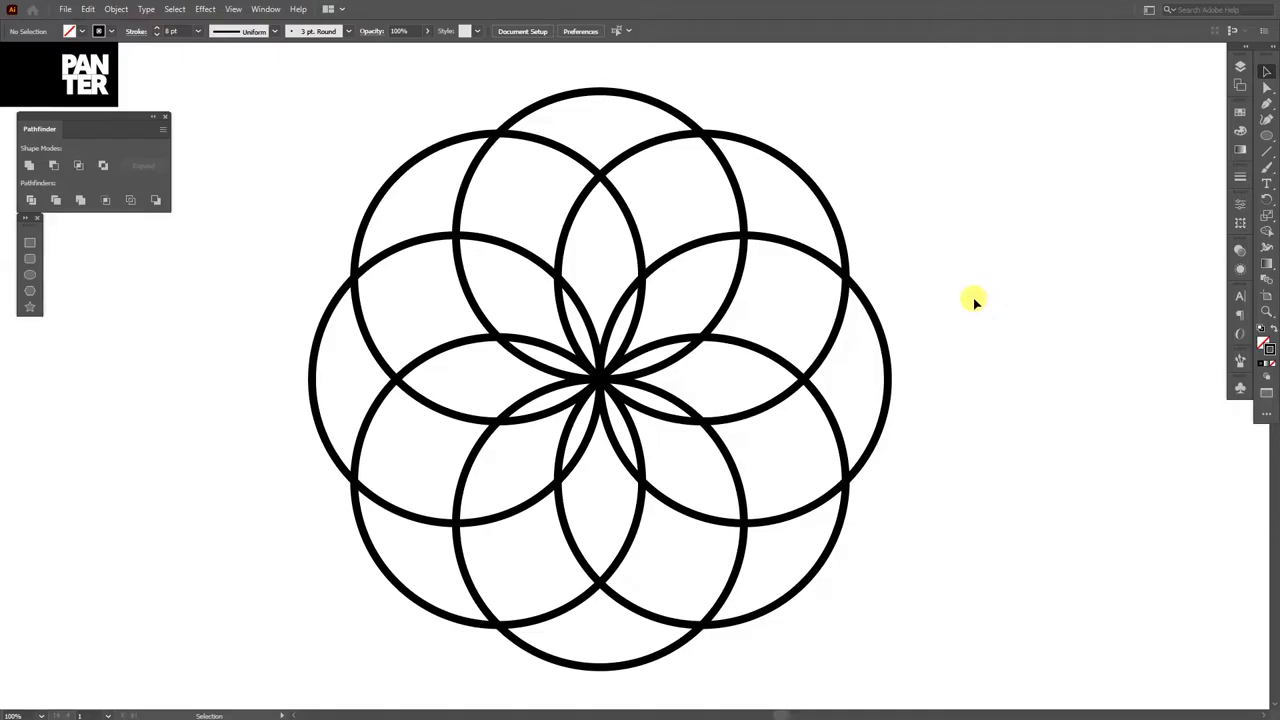
{"action": "left_click", "coordinate": [705, 430]}
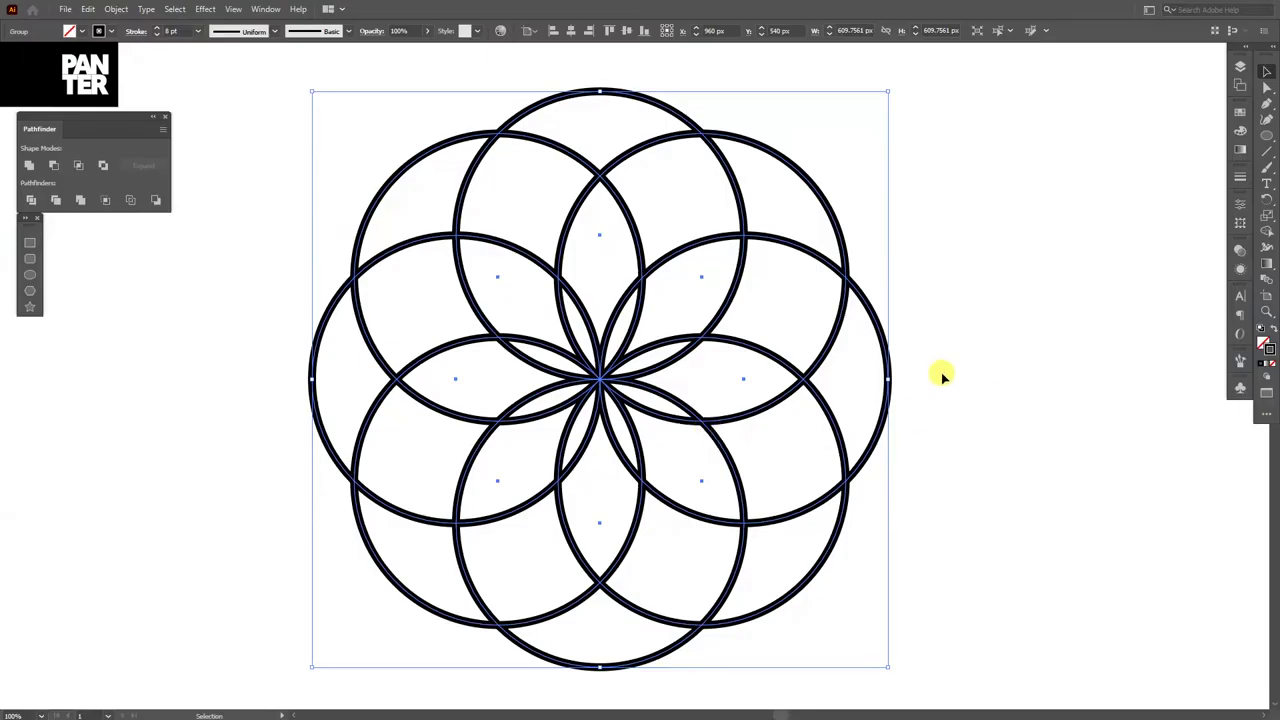
Shrink the flower to about 97.5 px wide, inspect its thick strokes, then drag a copy left
{"action": "left_click_drag", "start_coordinate": [886, 379], "coordinate": [643, 380]}
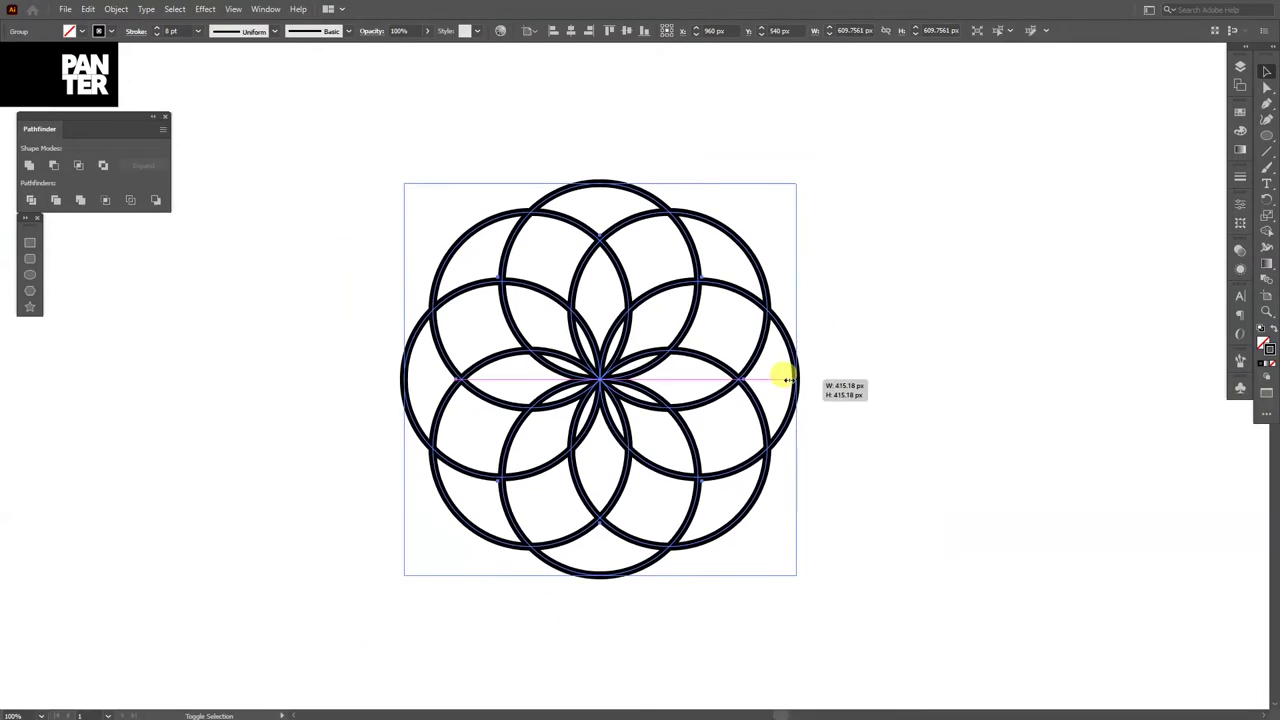
{"action": "left_click", "coordinate": [889, 386]}
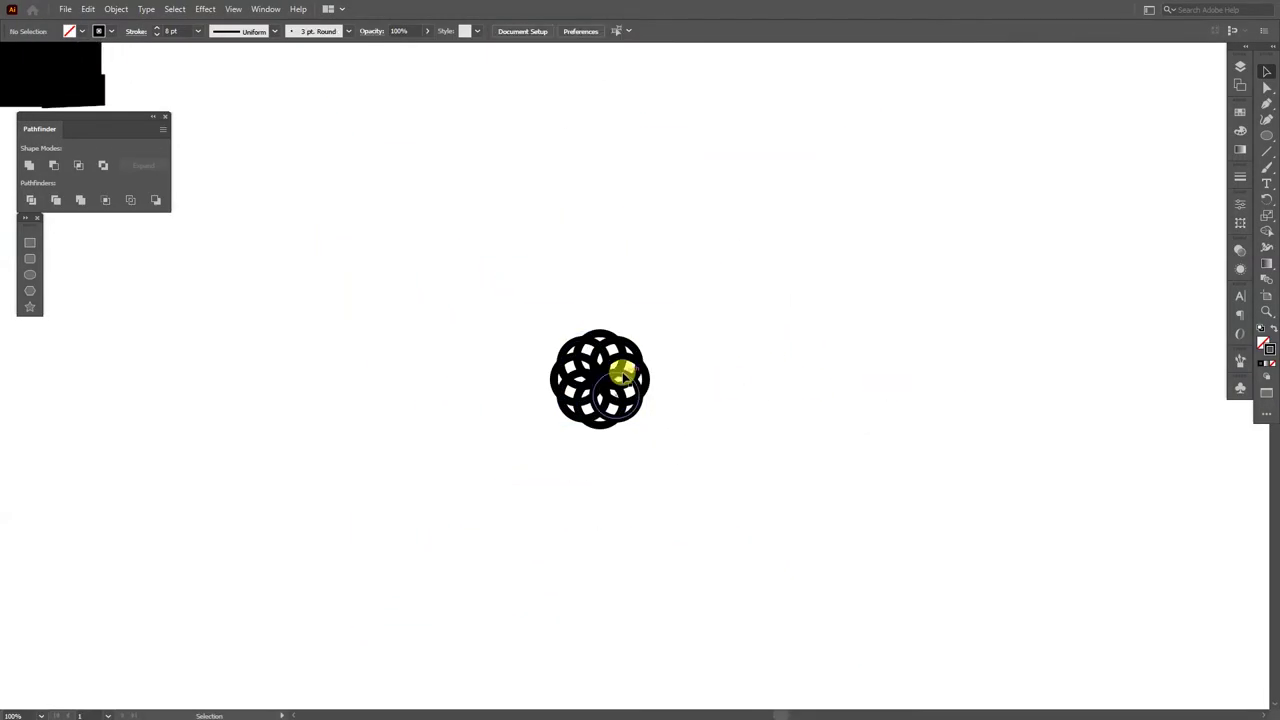
{"action": "scroll", "coordinate": [620, 382], "scroll_direction": "up", "scroll_amount": 3}
{"action": "scroll", "coordinate": [777, 374], "scroll_direction": "up", "scroll_amount": 1}
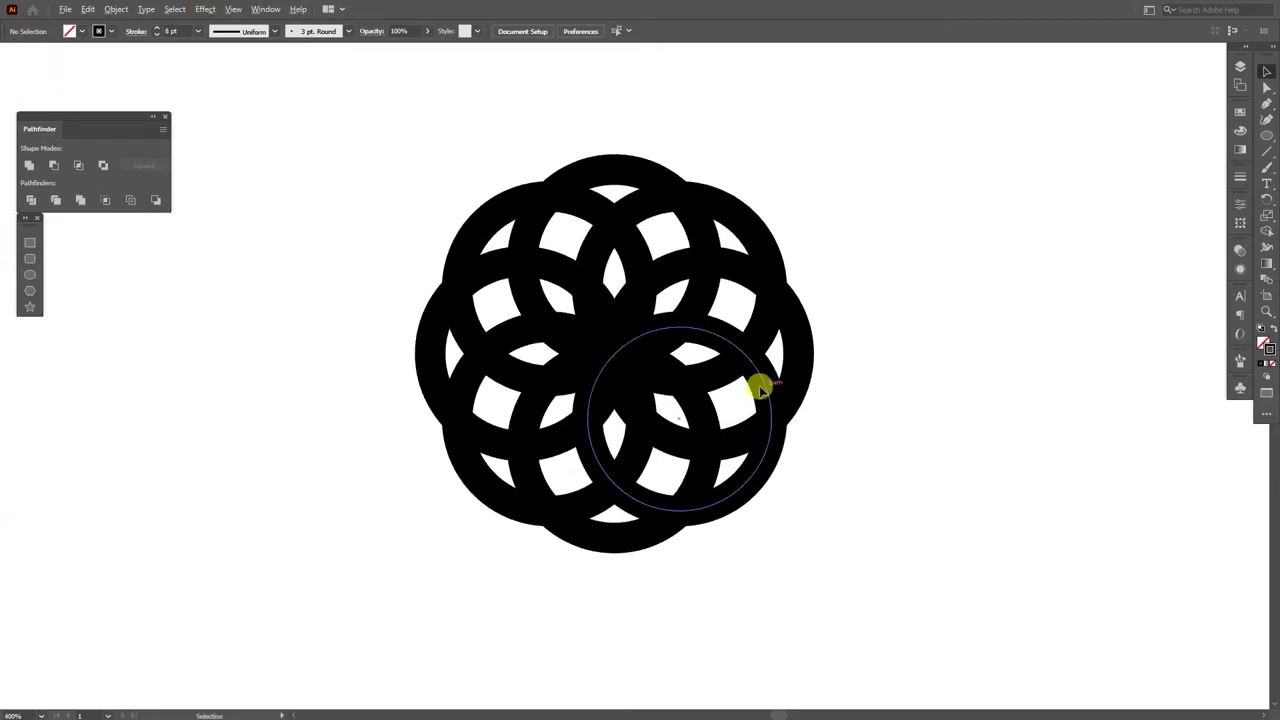
{"action": "scroll", "coordinate": [757, 380], "scroll_direction": "up", "scroll_amount": 1}
{"action": "left_click_drag", "start_coordinate": [884, 420], "coordinate": [924, 435]}
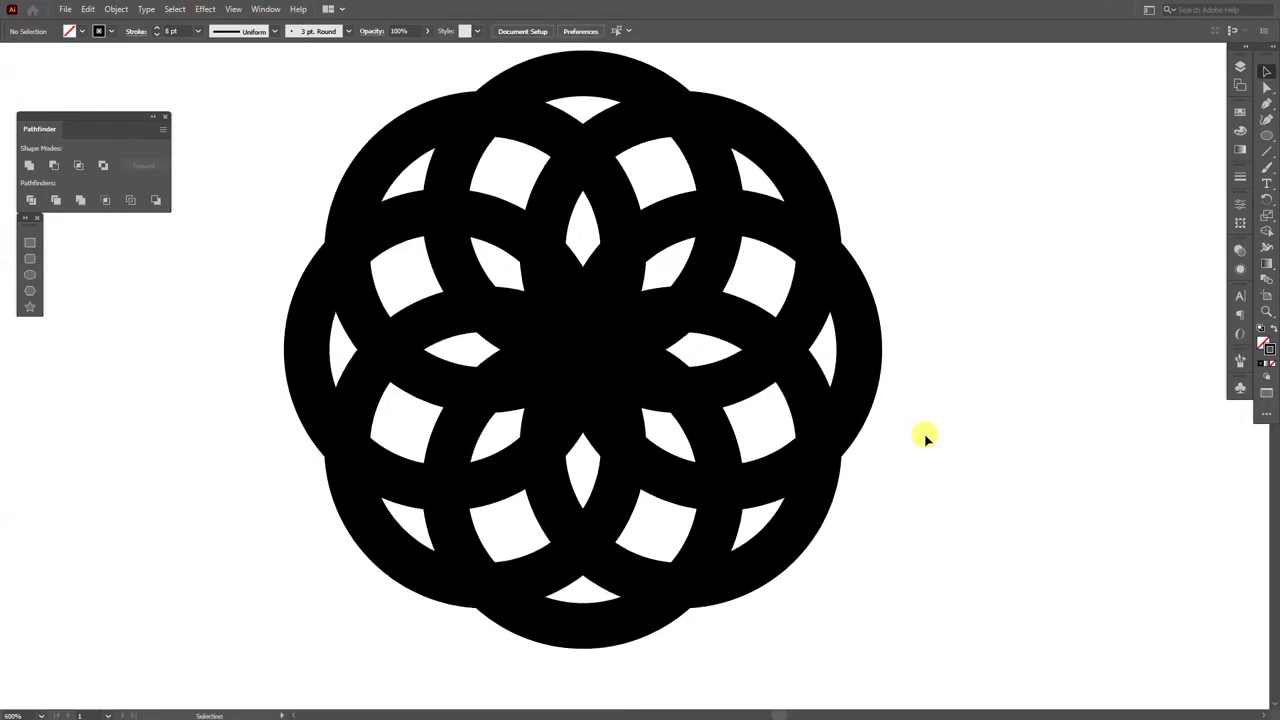
{"action": "scroll", "coordinate": [925, 437], "scroll_direction": "down", "scroll_amount": 5}
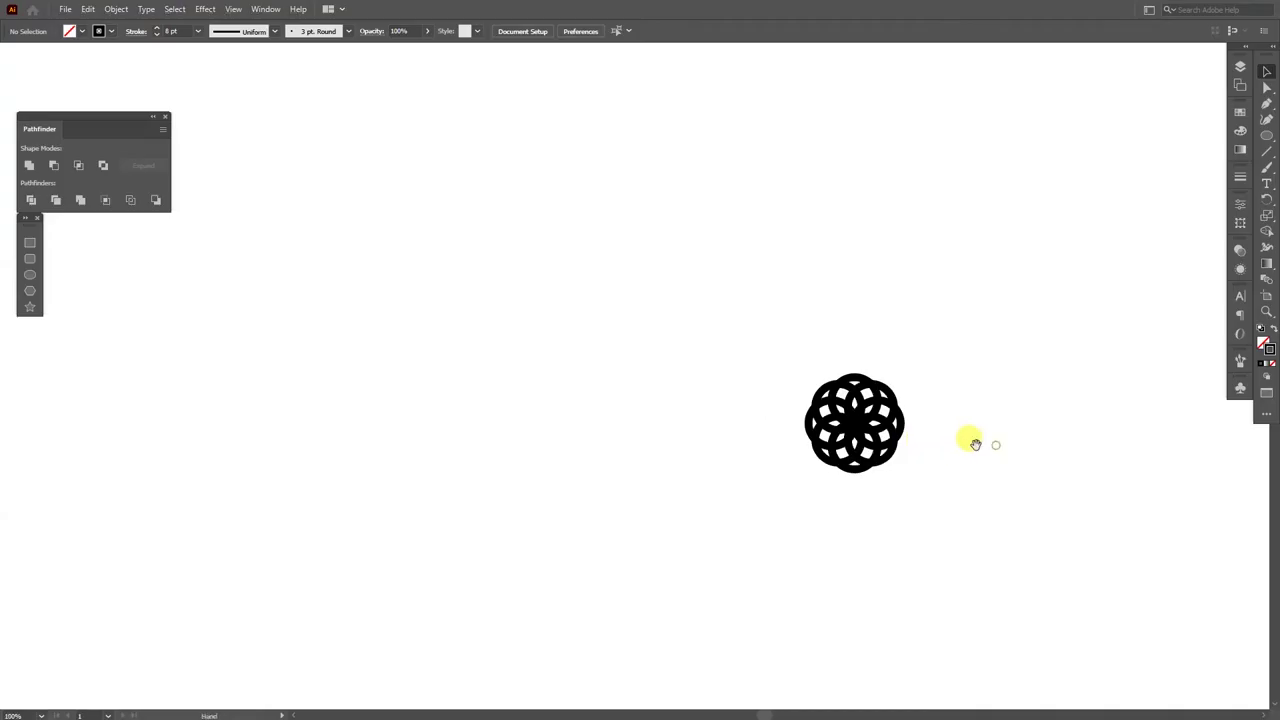
{"action": "scroll", "coordinate": [990, 460], "scroll_direction": "down", "scroll_amount": 2}
{"action": "left_click", "coordinate": [918, 430]}
{"action": "mouse_move", "coordinate": [918, 430]}
{"action": "left_mouse_down"}
{"action": "mouse_move", "coordinate": [718, 431]}
{"action": "mouse_move", "coordinate": [826, 440]}
{"action": "left_mouse_up"}
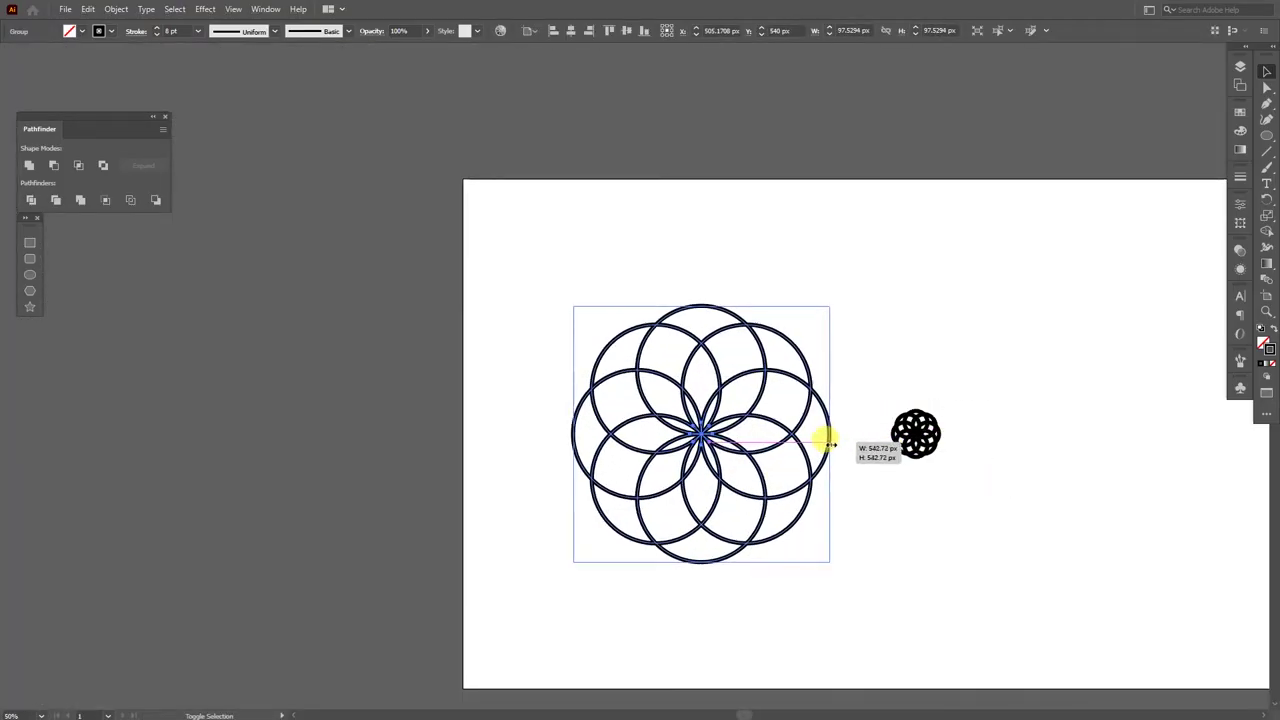
Move the small flower left along the guide, frame both flowers, and select the large copy
{"action": "left_click", "coordinate": [843, 422]}
{"action": "scroll", "coordinate": [843, 422], "scroll_direction": "up", "scroll_amount": 3}
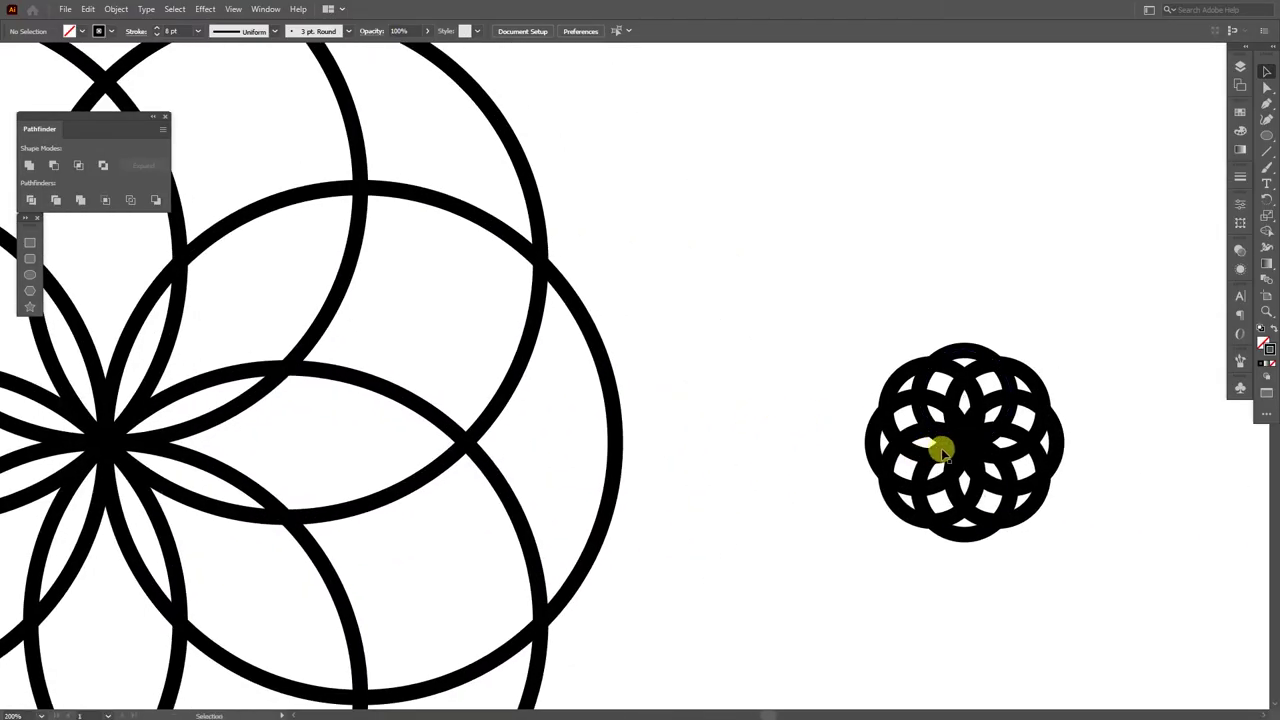
{"action": "left_click_drag", "start_coordinate": [940, 440], "coordinate": [727, 440]}
{"action": "scroll", "coordinate": [700, 449], "scroll_direction": "up", "scroll_amount": 3}
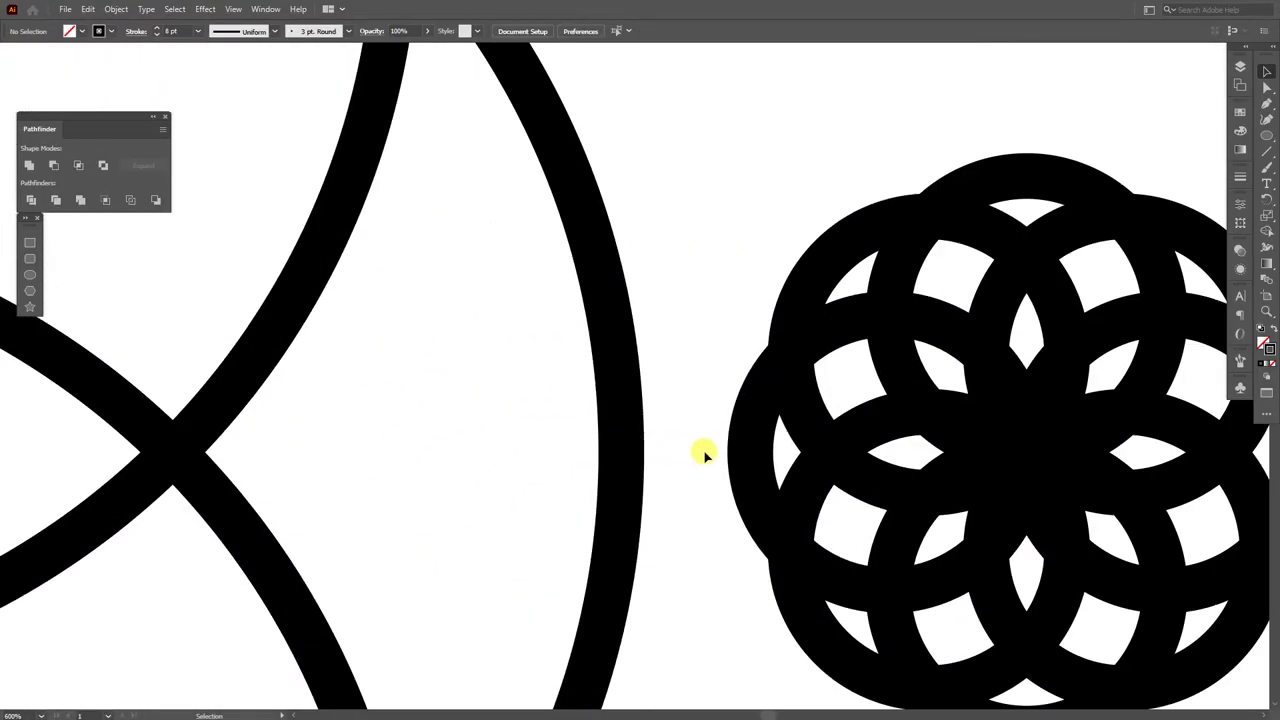
{"action": "scroll", "coordinate": [583, 440], "scroll_direction": "down", "scroll_amount": 1}
{"action": "scroll", "coordinate": [585, 425], "scroll_direction": "down", "scroll_amount": 2}
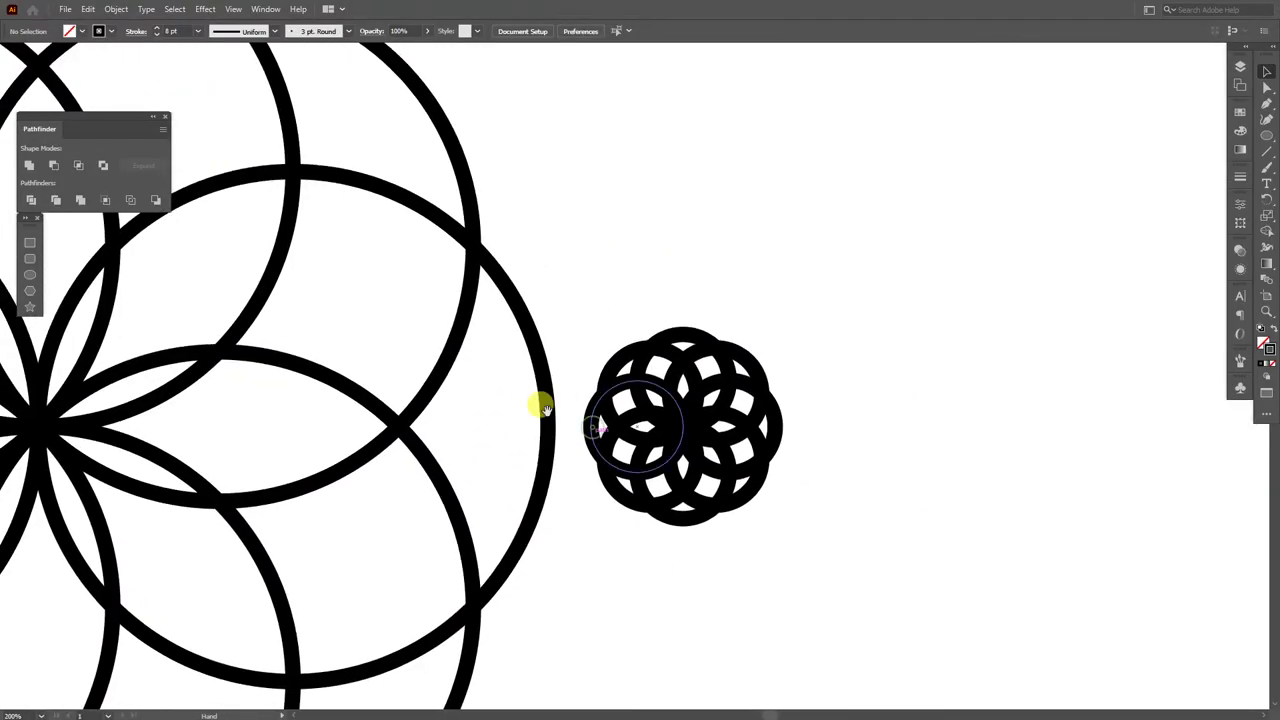
{"action": "scroll", "coordinate": [543, 406], "scroll_direction": "down", "scroll_amount": 1}
{"action": "scroll", "coordinate": [565, 405], "scroll_direction": "down", "scroll_amount": 1}
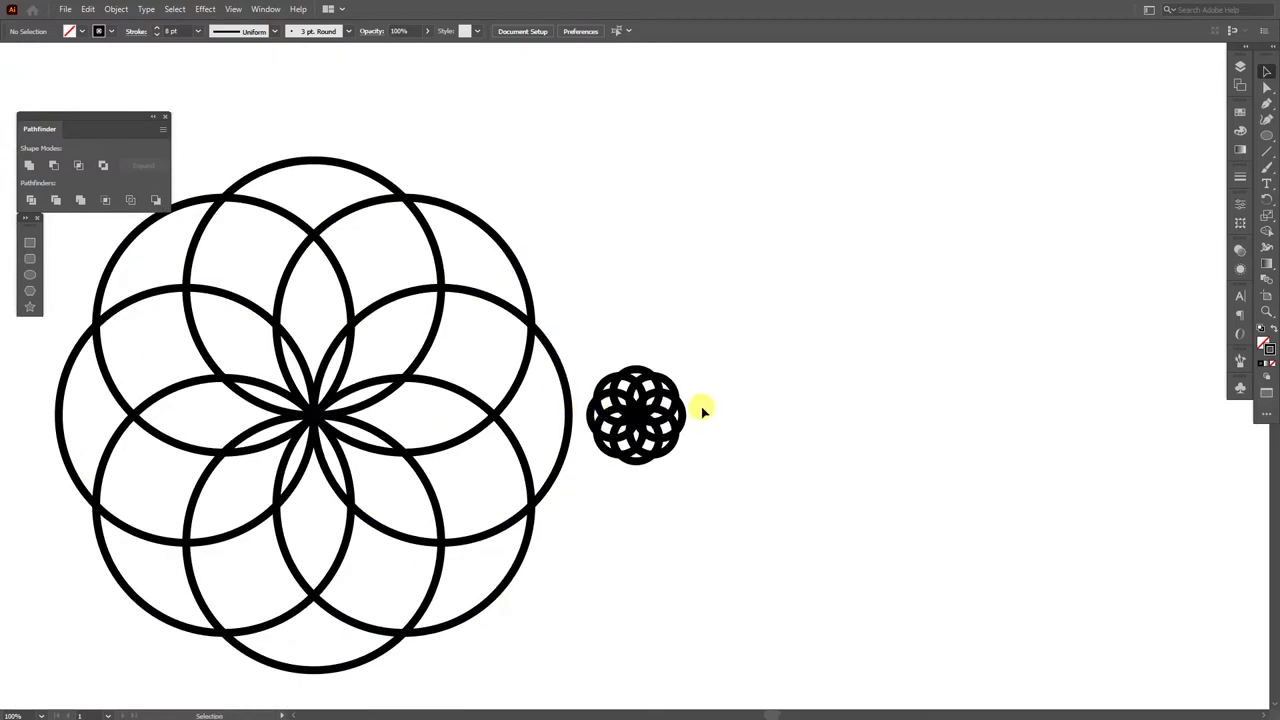
{"action": "left_click_drag", "start_coordinate": [745, 406], "coordinate": [715, 406]}
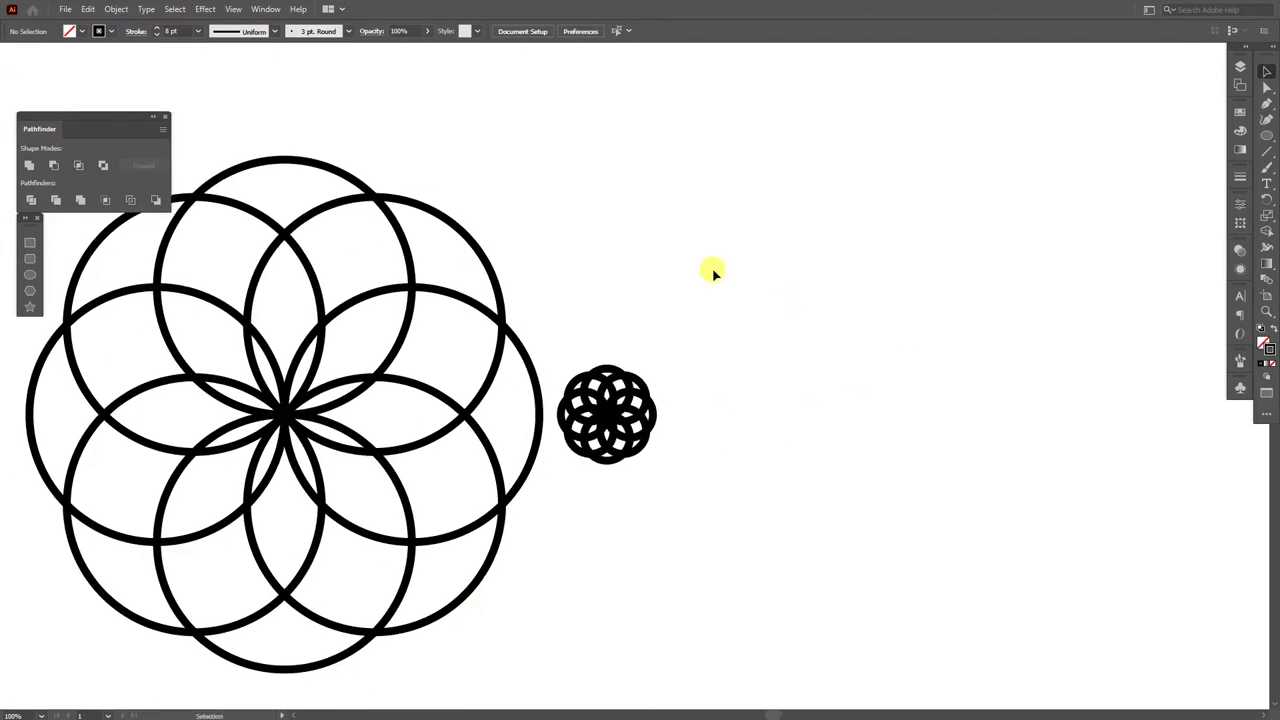
{"action": "left_click", "coordinate": [357, 314]}
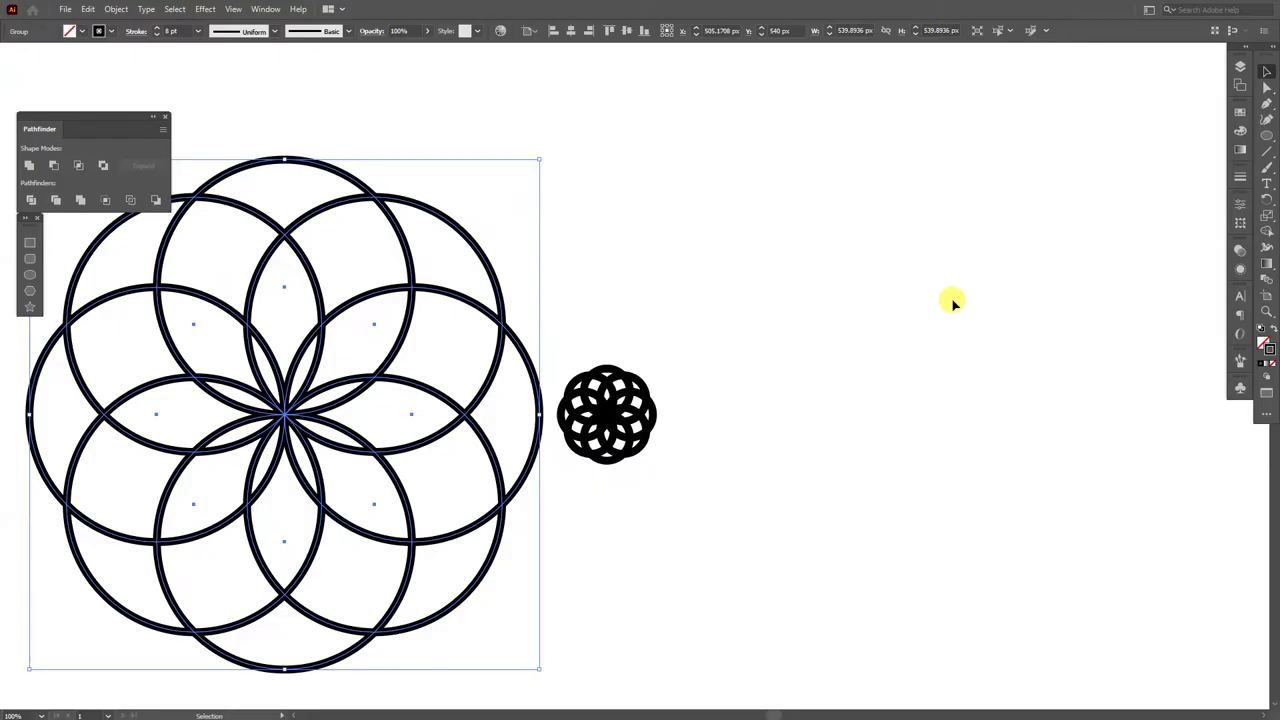
Turn on Scale Strokes & Effects in the transform settings for the large flower
{"action": "left_click", "coordinate": [1240, 224]}
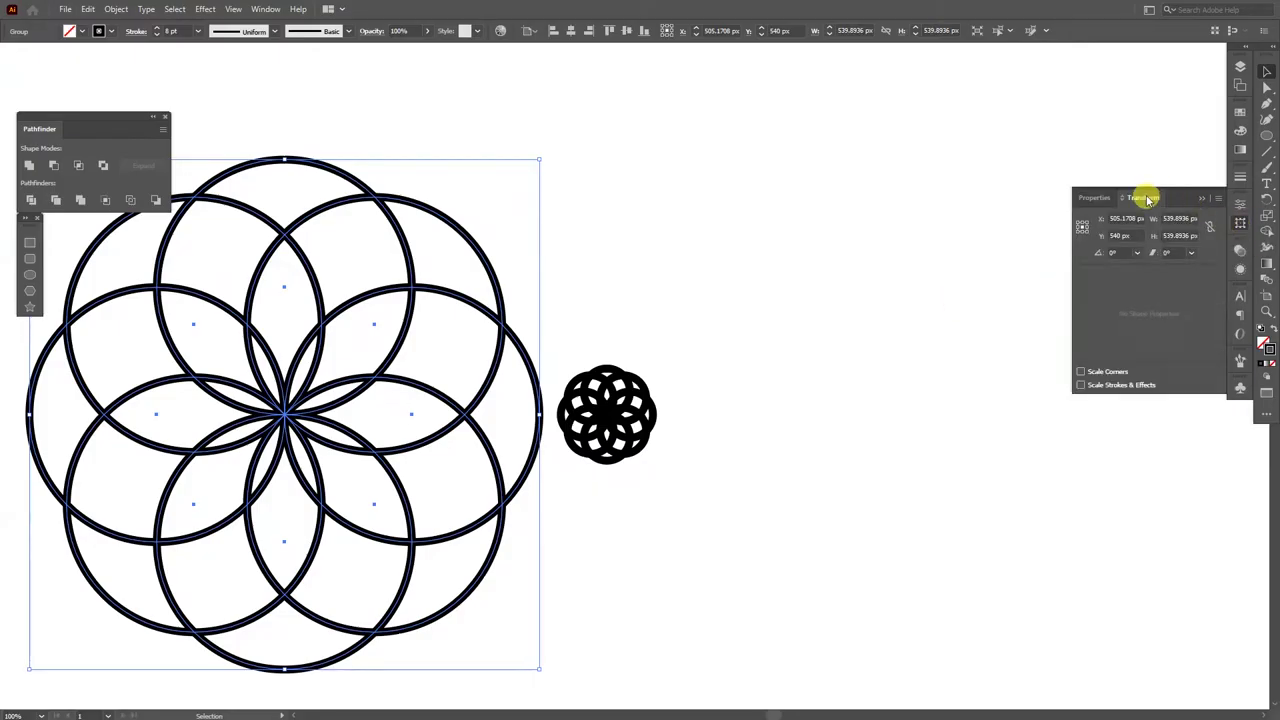
{"action": "left_click", "coordinate": [265, 9]}
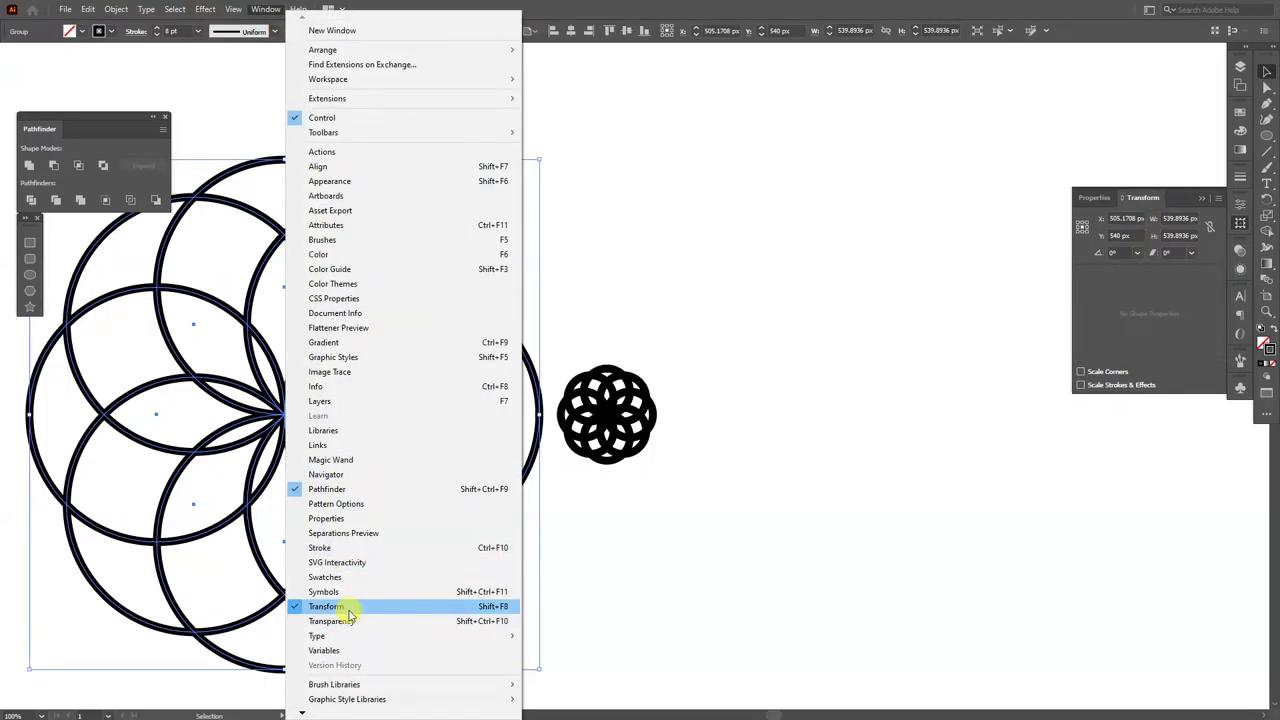
{"action": "left_click", "coordinate": [1195, 390]}
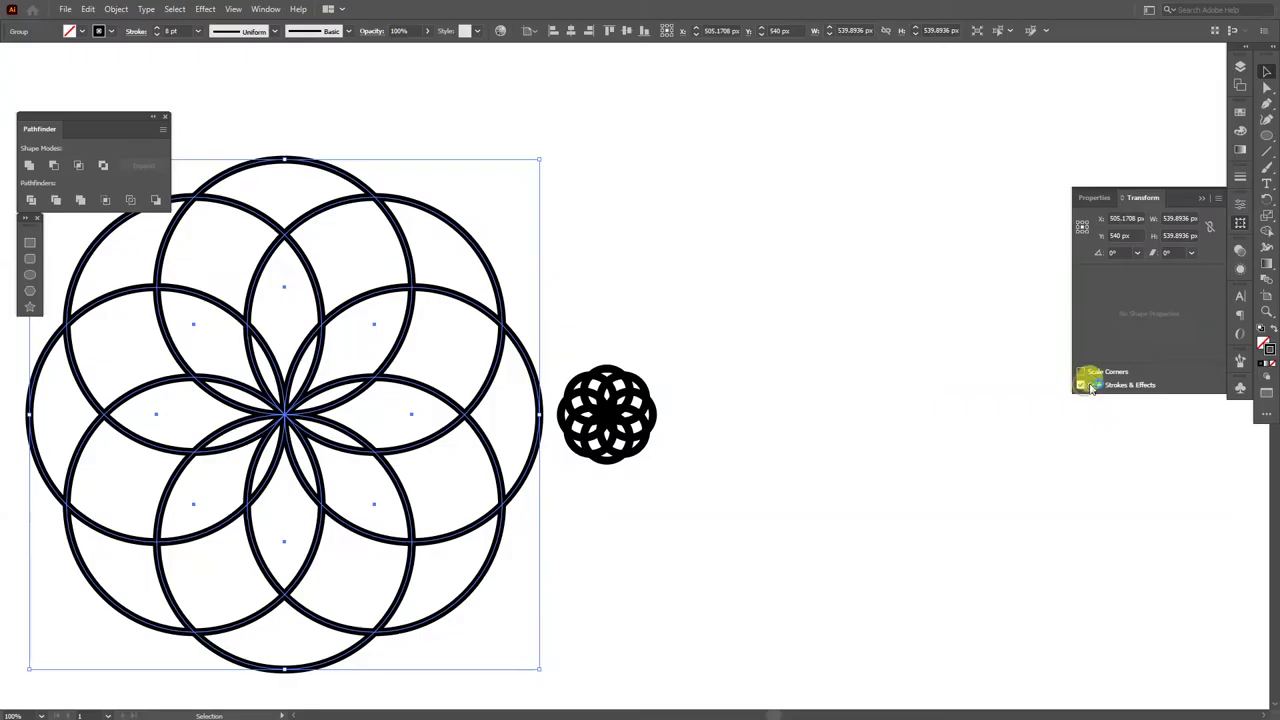
{"action": "left_click", "coordinate": [1200, 197]}
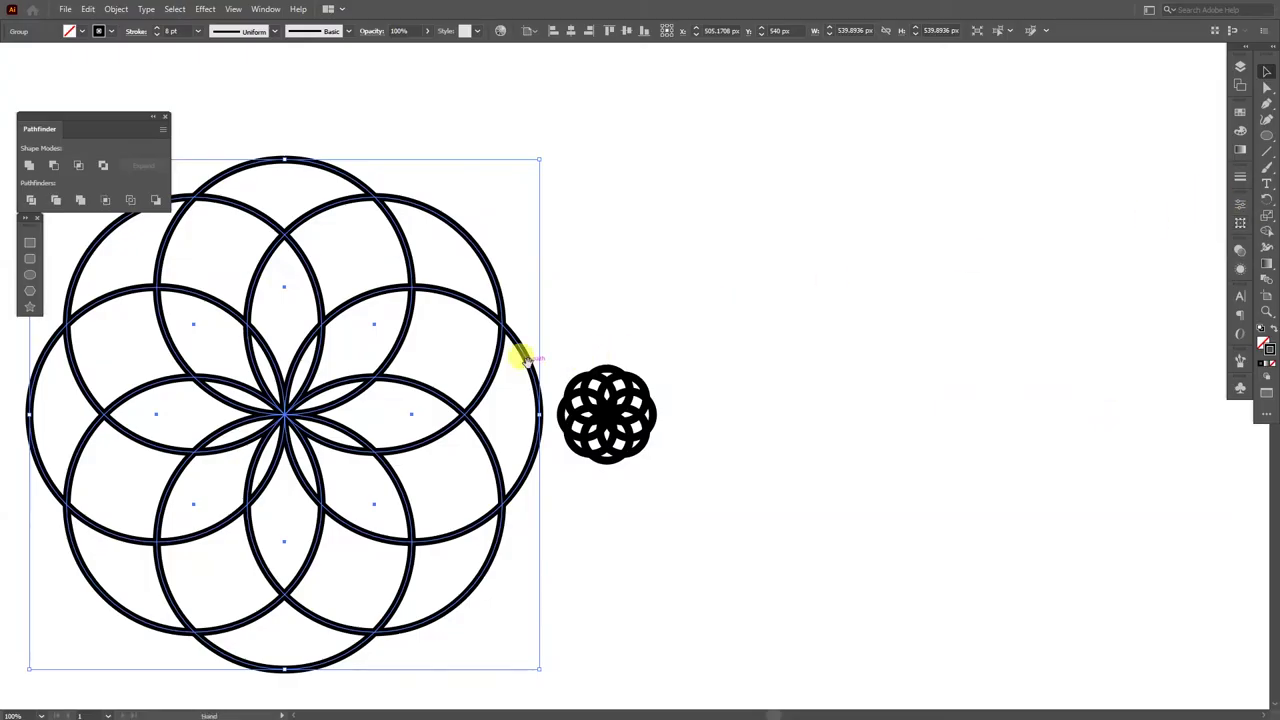
Resize the outlined flower to about 101 px and centre both flowers in view
{"action": "left_click_drag", "start_coordinate": [524, 360], "coordinate": [680, 349]}
{"action": "scroll", "coordinate": [680, 349], "scroll_direction": "up", "scroll_amount": 1}
{"action": "mouse_move", "coordinate": [741, 428]}
{"action": "left_mouse_down"}
{"action": "mouse_move", "coordinate": [418, 430]}
{"action": "mouse_move", "coordinate": [720, 434]}
{"action": "left_mouse_up"}
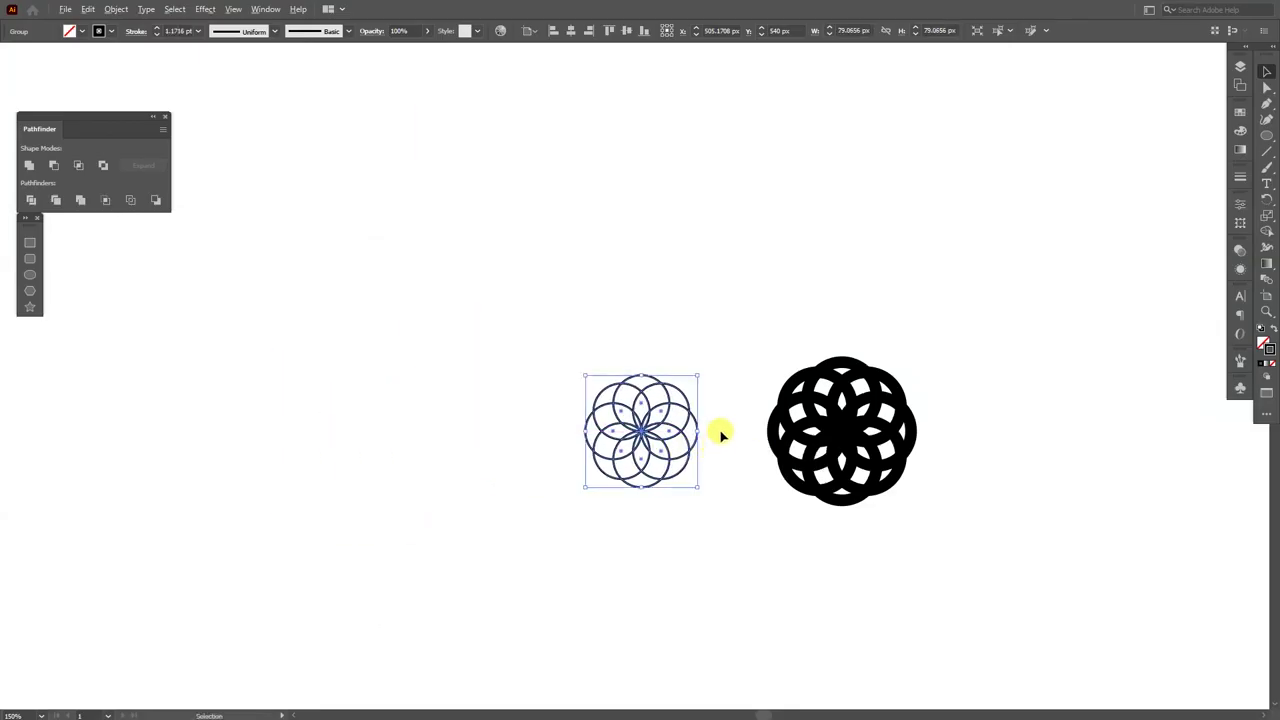
{"action": "scroll", "coordinate": [720, 434], "scroll_direction": "up", "scroll_amount": 1}
{"action": "left_click_drag", "start_coordinate": [596, 356], "coordinate": [619, 335]}
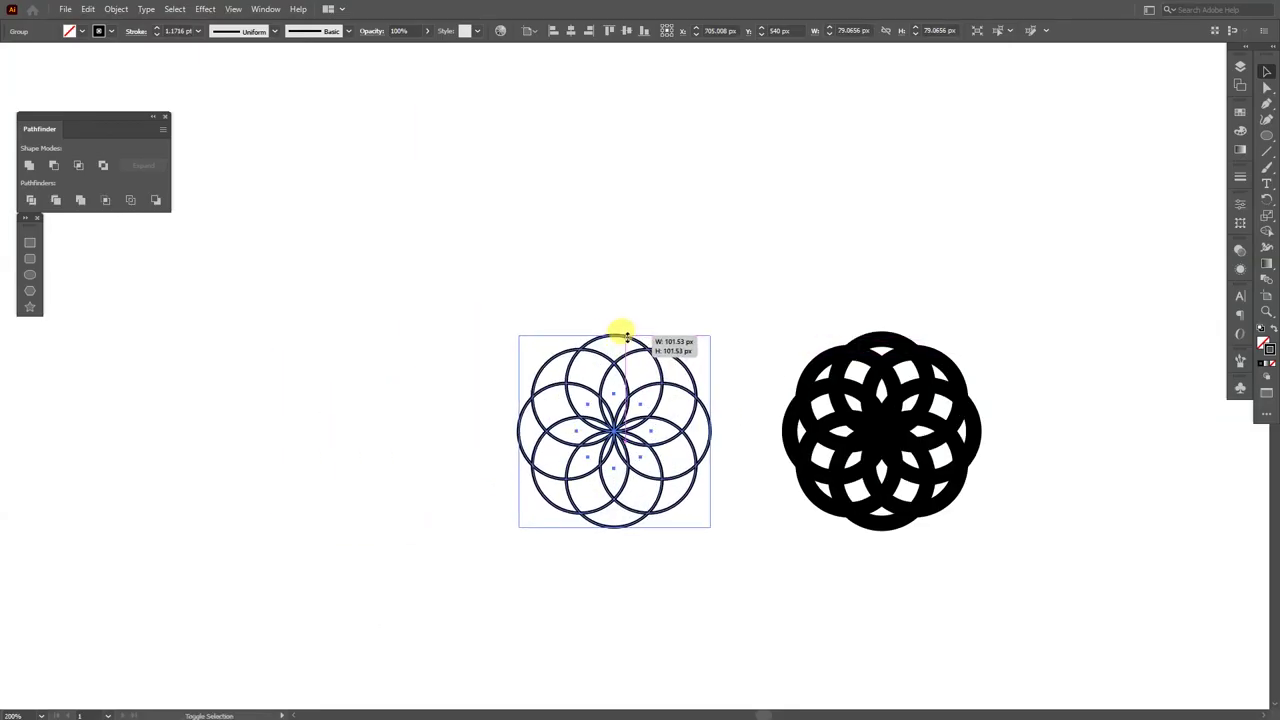
{"action": "left_click", "coordinate": [661, 325]}
{"action": "scroll", "coordinate": [674, 346], "scroll_direction": "up", "scroll_amount": 2}
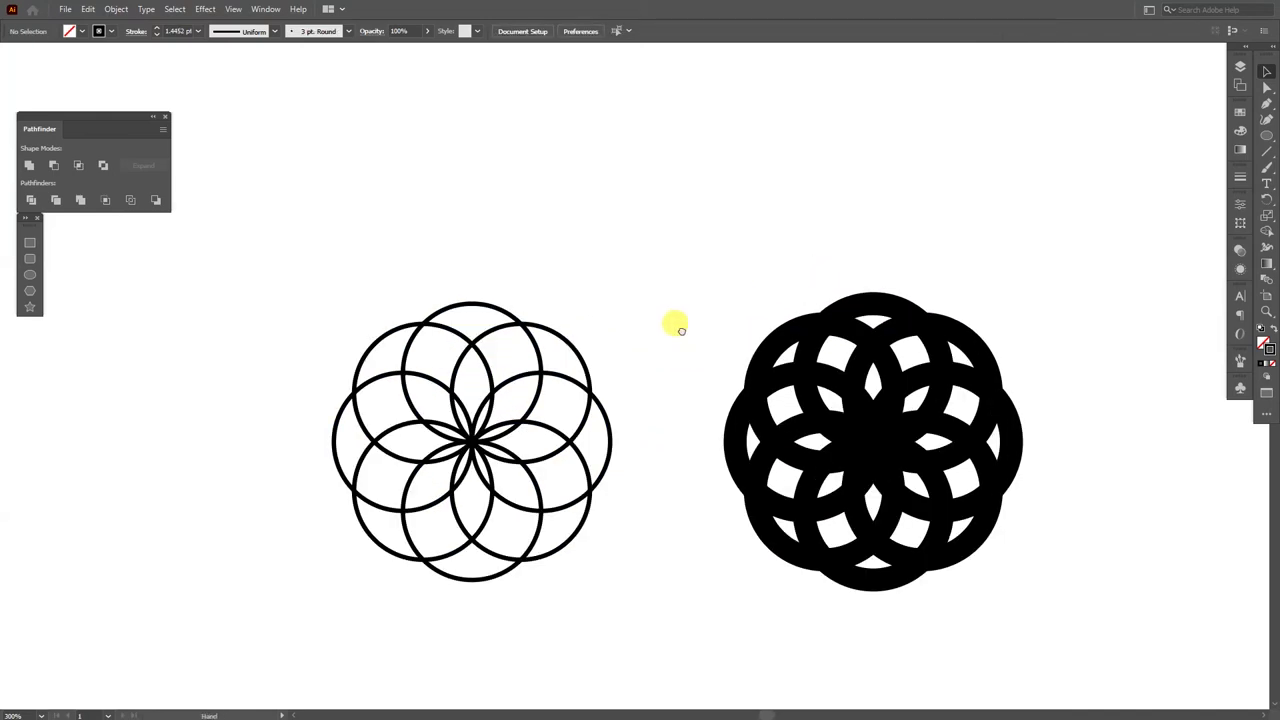
{"action": "left_click_drag", "start_coordinate": [674, 323], "coordinate": [645, 284]}
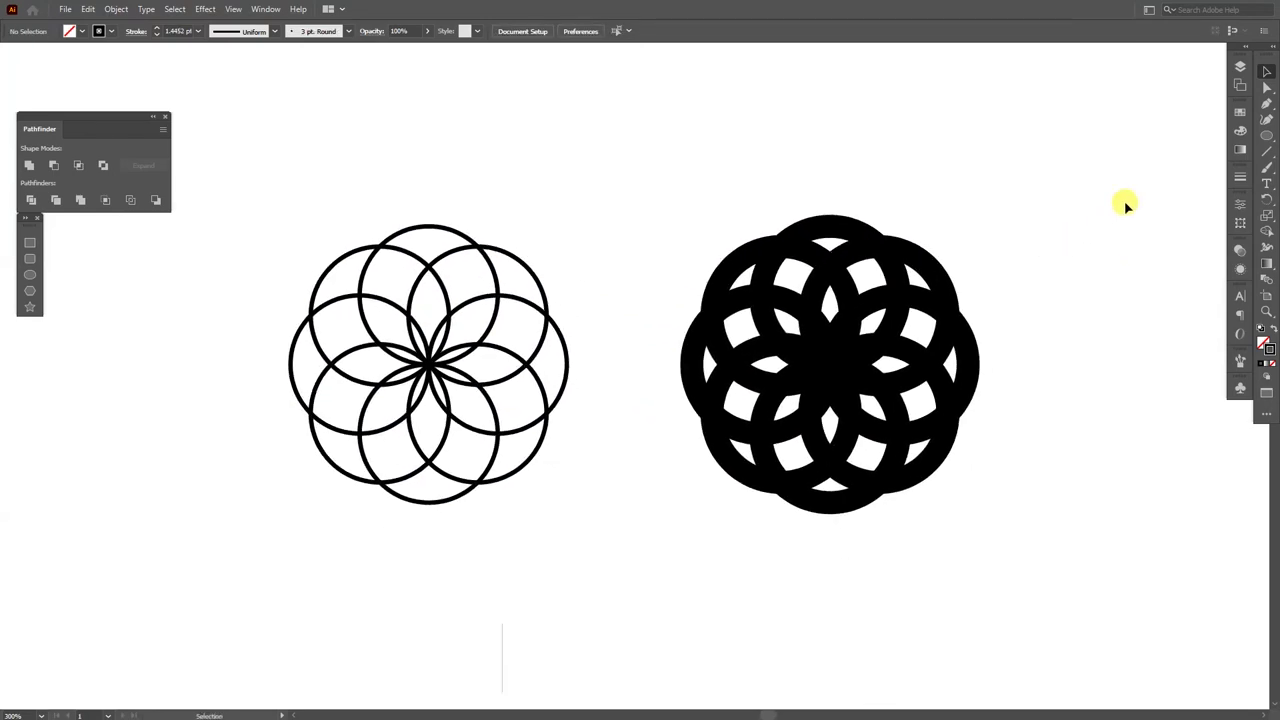